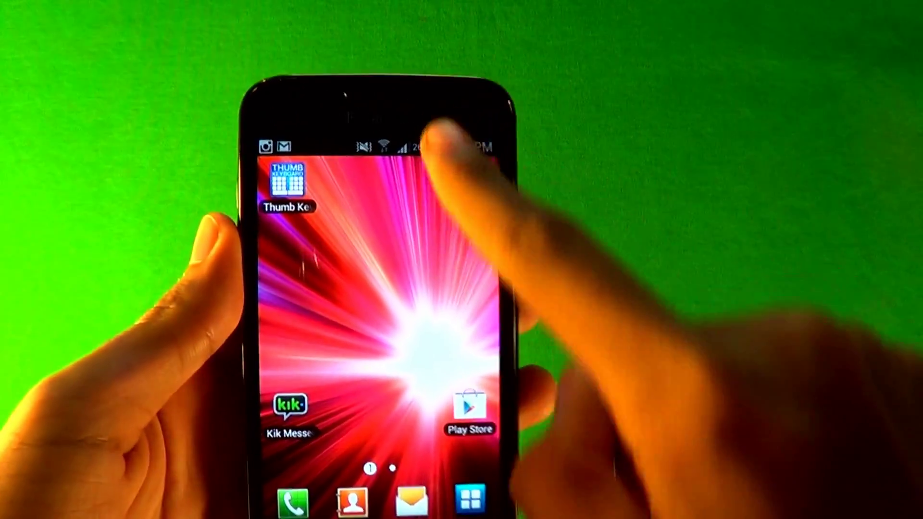
Pull the notification shade down, then close it again
{"action": "left_click_drag", "start_coordinate": [440, 145], "coordinate": [440, 325]}
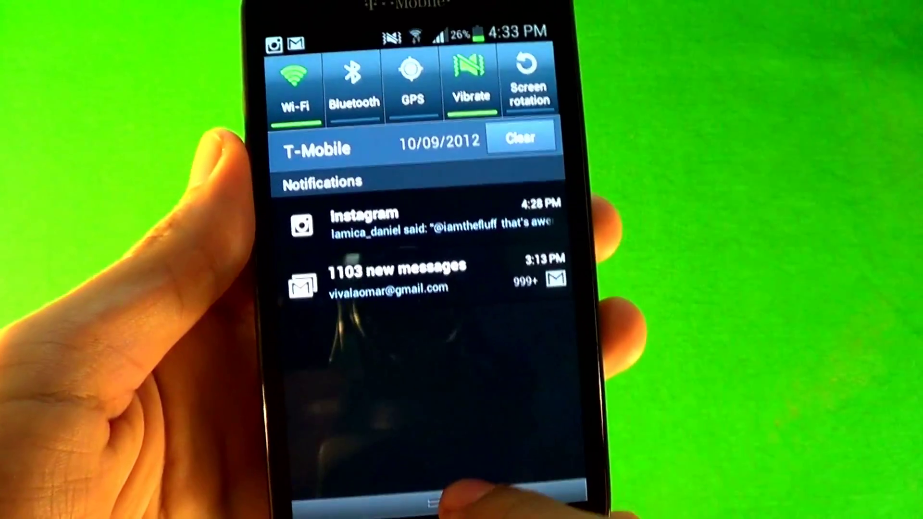
{"action": "left_click_drag", "start_coordinate": [439, 501], "coordinate": [440, 145]}
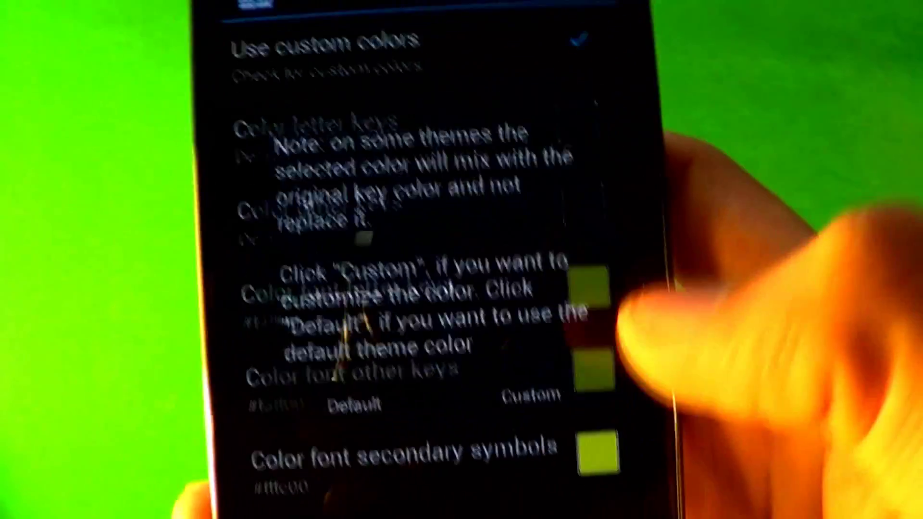
Set the letter keys to custom yellow #fff11f and confirm it
{"action": "left_click", "coordinate": [520, 440]}
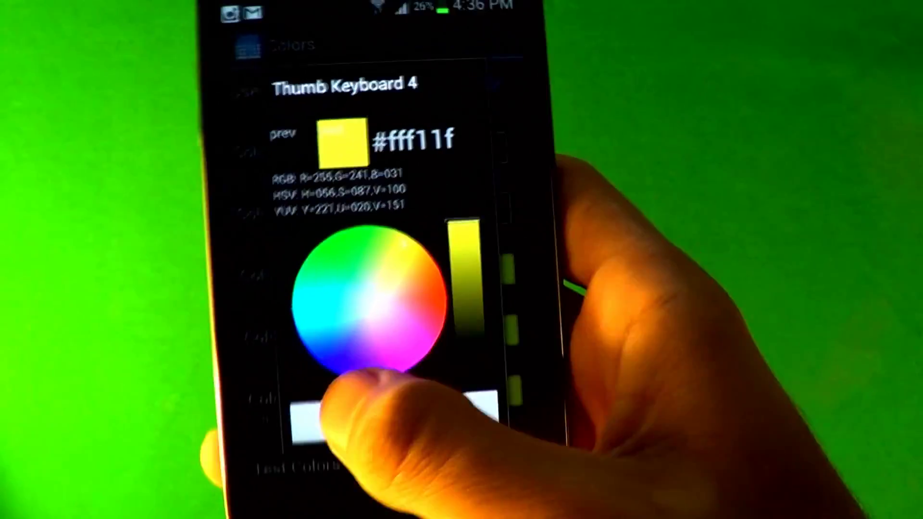
{"action": "left_click", "coordinate": [336, 389]}
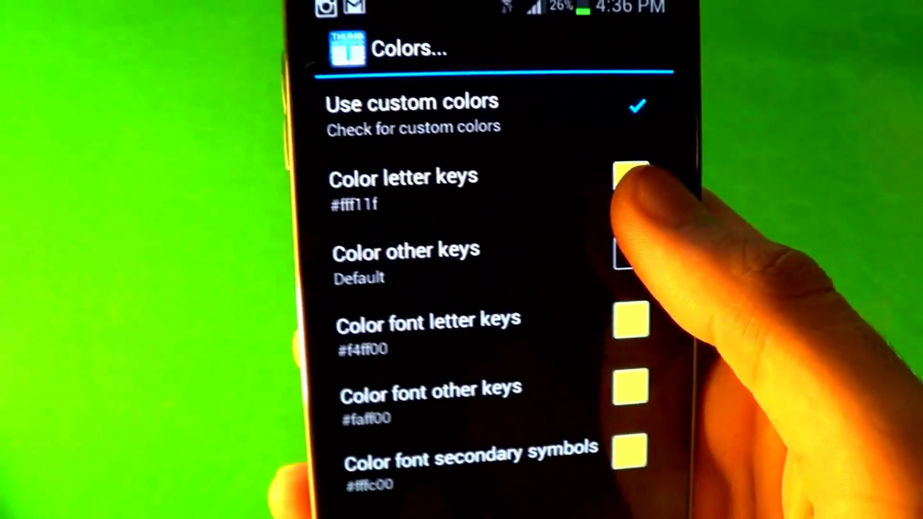
Start colouring the other keys and give the two key blocks different colours
{"action": "left_click", "coordinate": [627, 253]}
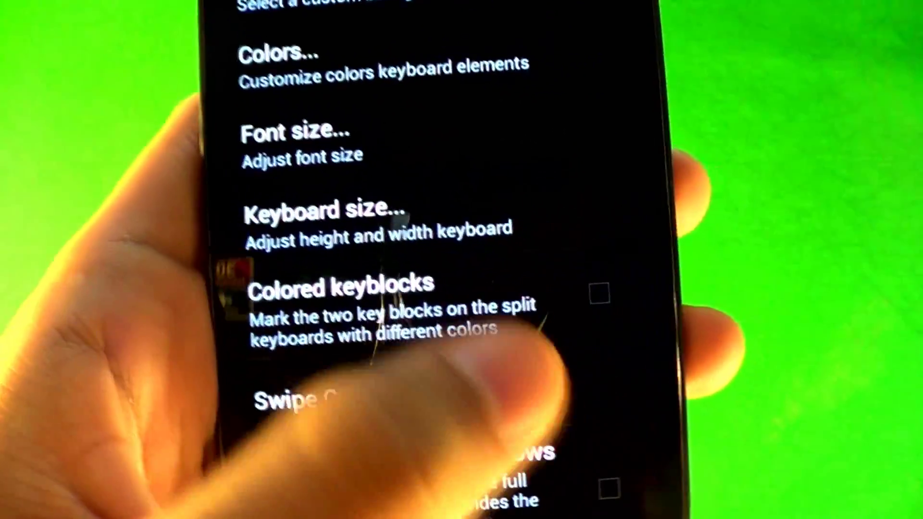
{"action": "left_click", "coordinate": [433, 317]}
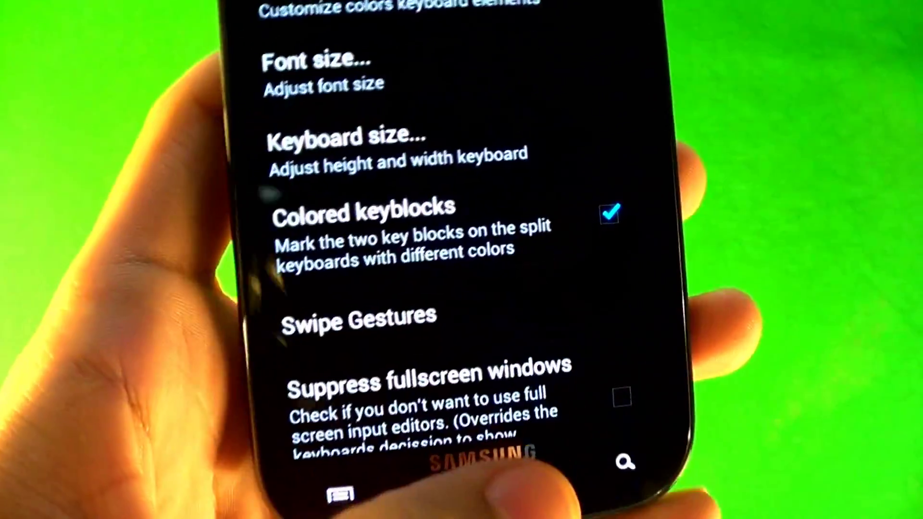
{"action": "scroll", "coordinate": [461, 289], "scroll_direction": "down", "scroll_amount": 3}
{"action": "scroll", "coordinate": [461, 288], "scroll_direction": "down", "scroll_amount": 3}
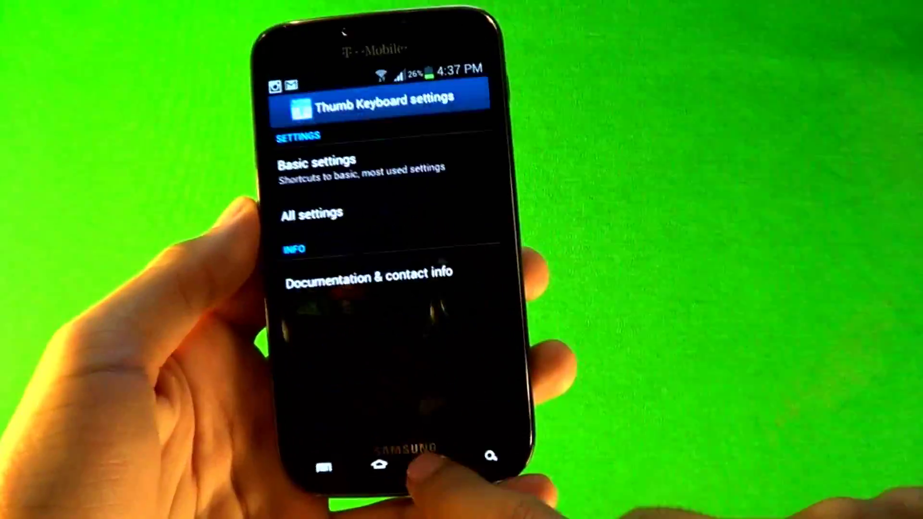
Bring up the keyboard in Google search and pull down the notifications panel
{"action": "left_click", "coordinate": [443, 468]}
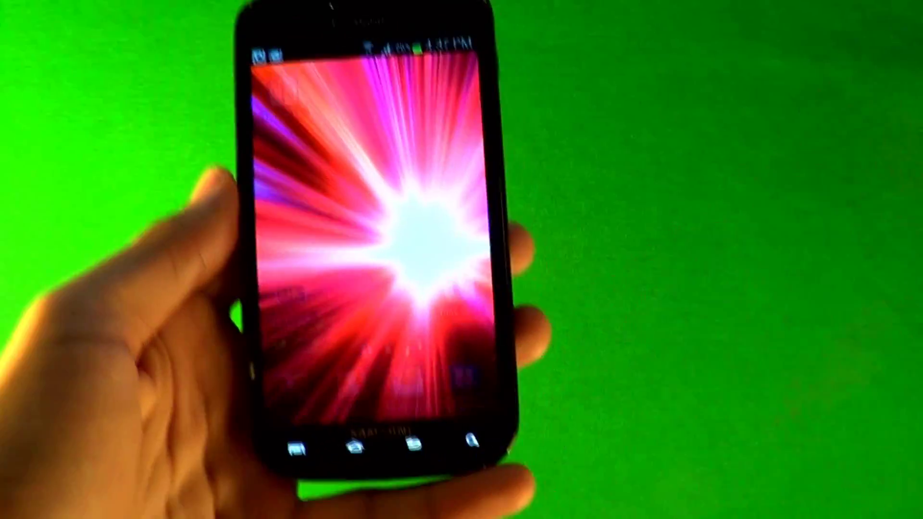
{"action": "left_click", "coordinate": [500, 460]}
{"action": "left_click_drag", "start_coordinate": [382, 3], "coordinate": [382, 289]}
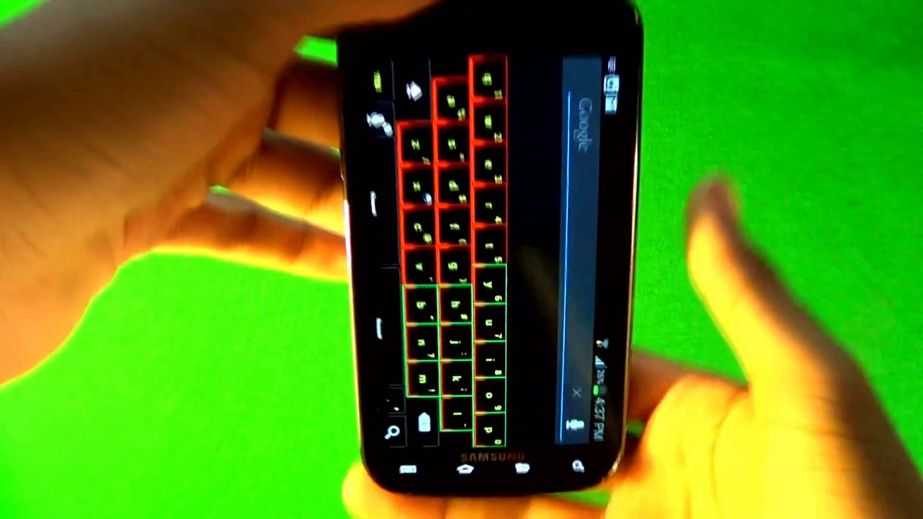
Apply another keyboard mode from the quick options popup and bring up a key's binding options
{"action": "left_click", "coordinate": [376, 415]}
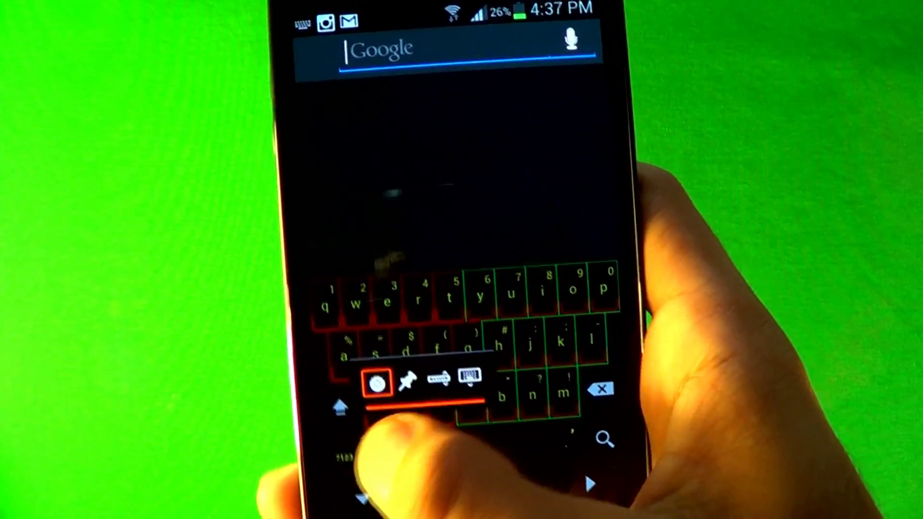
{"action": "left_click_drag", "start_coordinate": [368, 373], "coordinate": [430, 371]}
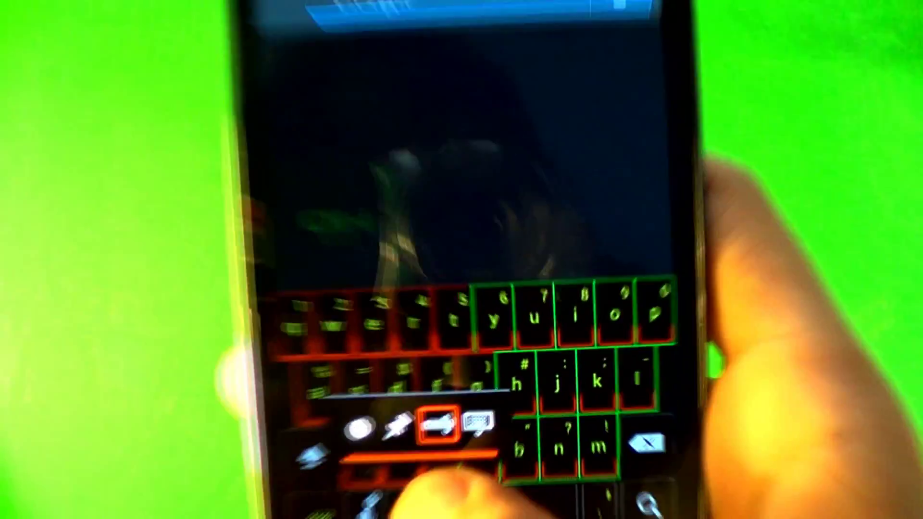
{"action": "left_click", "coordinate": [393, 371]}
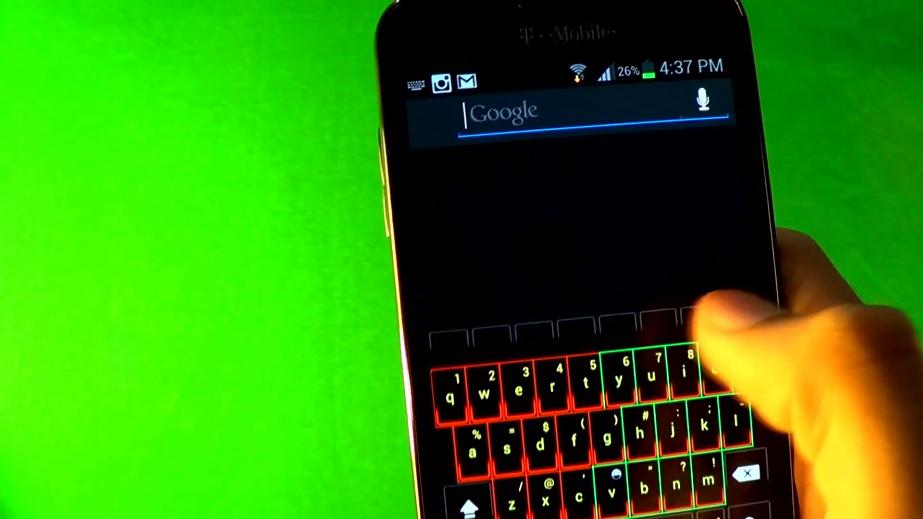
{"action": "left_click", "coordinate": [710, 353]}
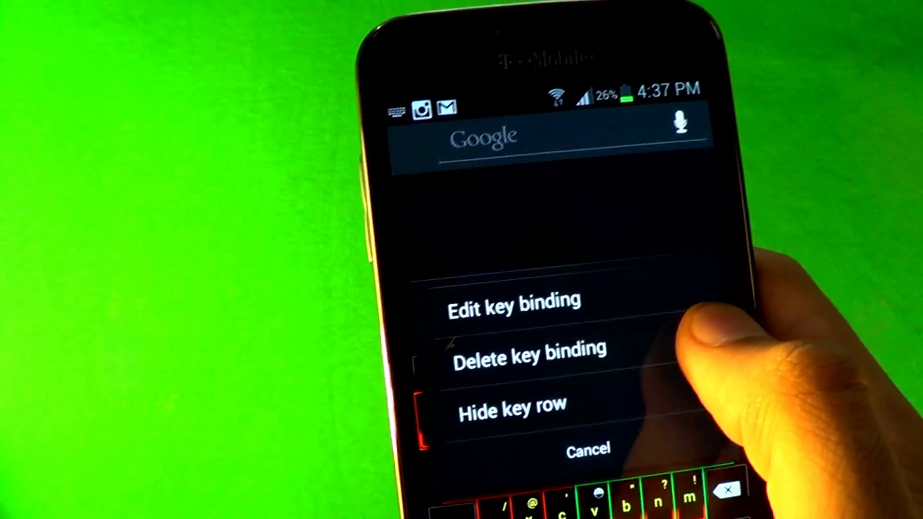